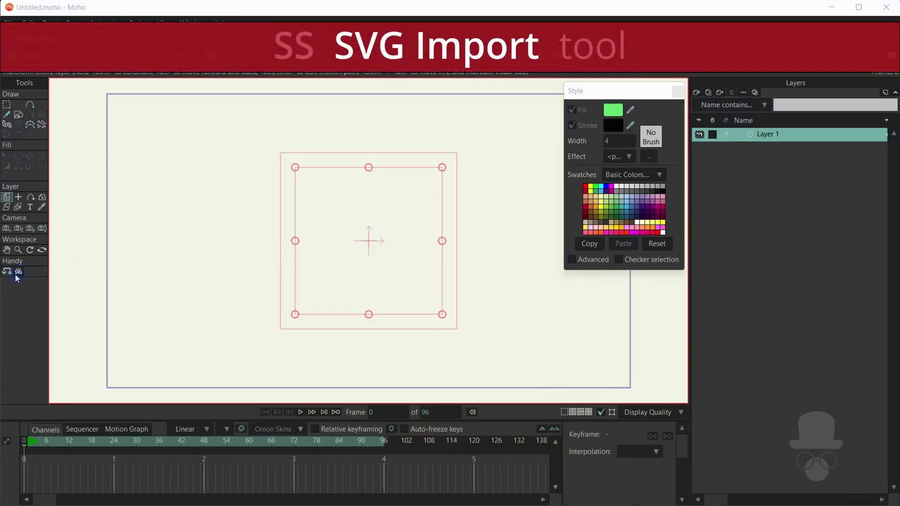
# In Moho's SVG import dialog, choose the freepik_man SVG file instead of car.svg
pyautogui.click(18, 273)
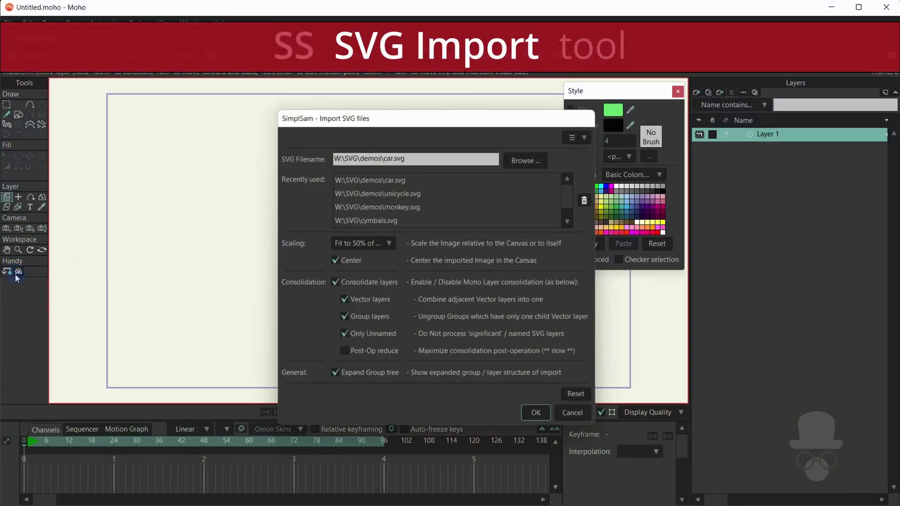
pyautogui.click(529, 159)
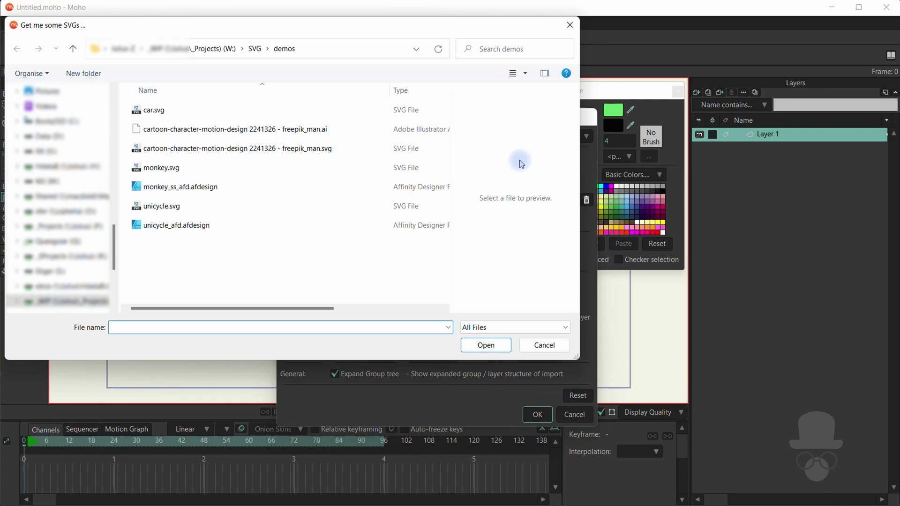
pyautogui.click(305, 148)
pyautogui.click(486, 345)
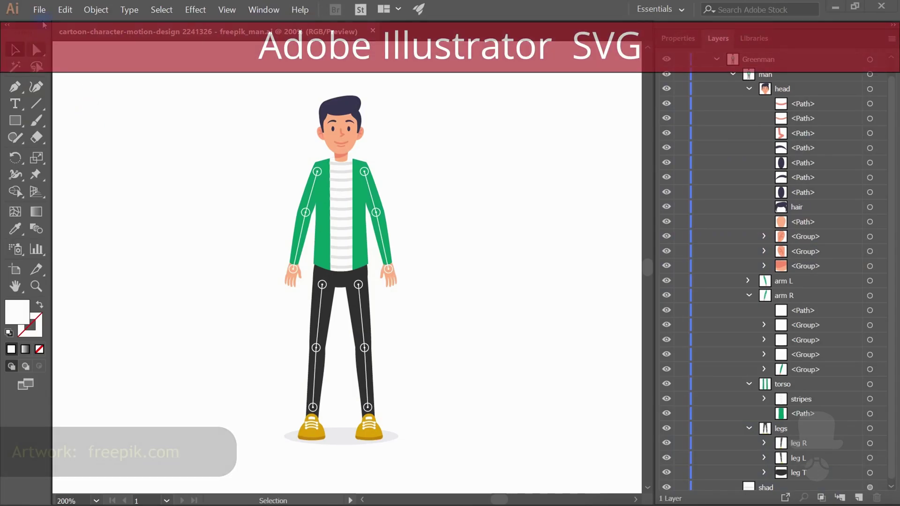
# Export the Illustrator artwork as SVG with Object IDs set to Layer Names
pyautogui.click(39, 9)
pyautogui.click(98, 208)
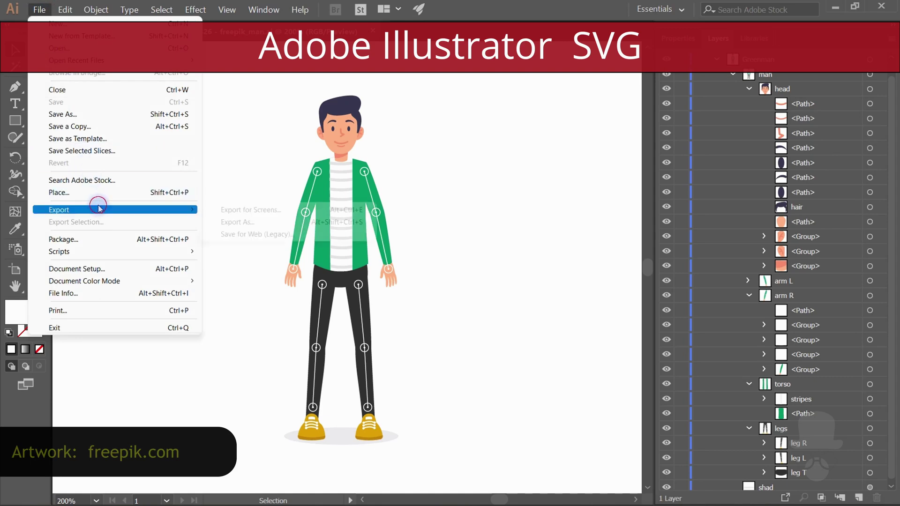
pyautogui.click(246, 222)
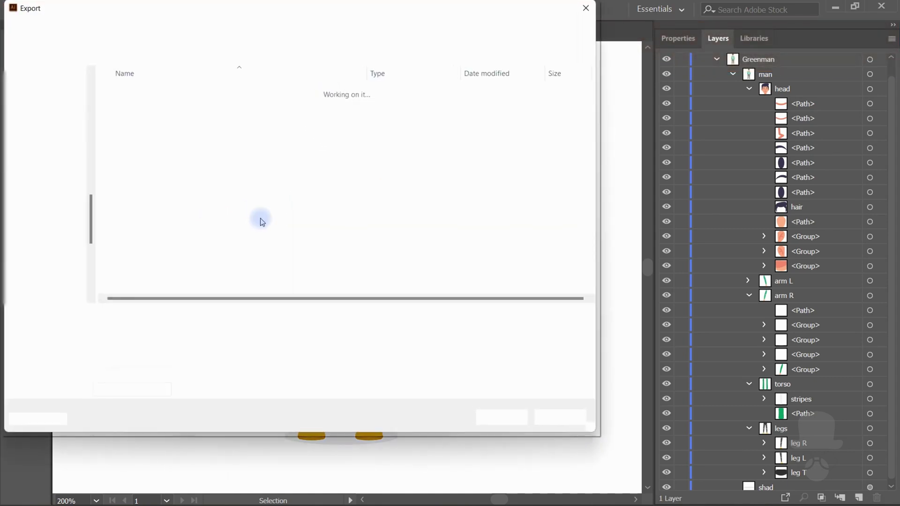
pyautogui.click(502, 416)
pyautogui.click(278, 300)
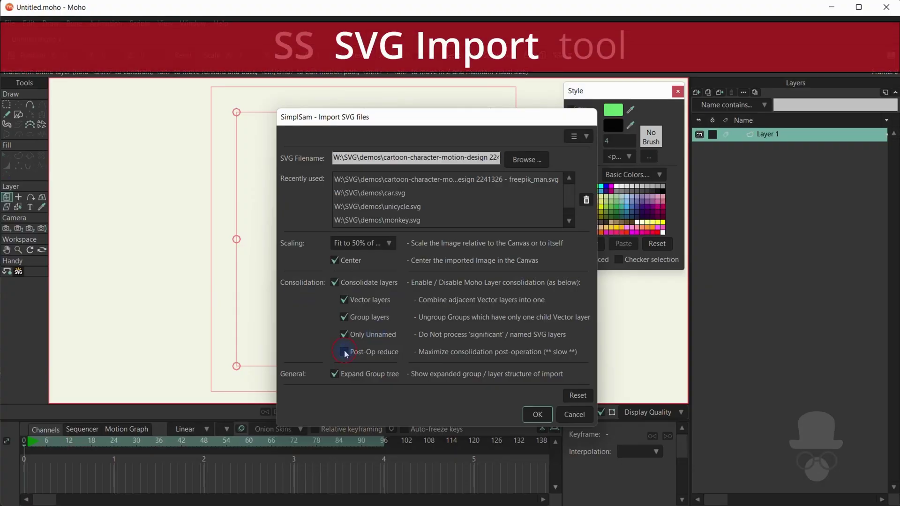
# Import the selected freepik_man SVG into the Moho scene
pyautogui.click(548, 417)
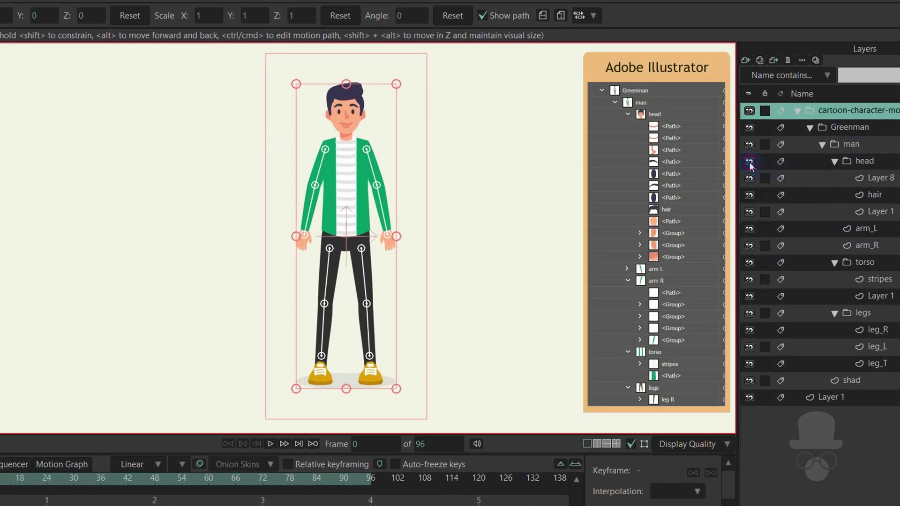
# Toggle the head, Layer 1 and hair layers' visibility off and back on
pyautogui.click(749, 162)
pyautogui.click(749, 162)
pyautogui.click(749, 212)
pyautogui.click(749, 213)
pyautogui.click(753, 198)
pyautogui.click(753, 199)
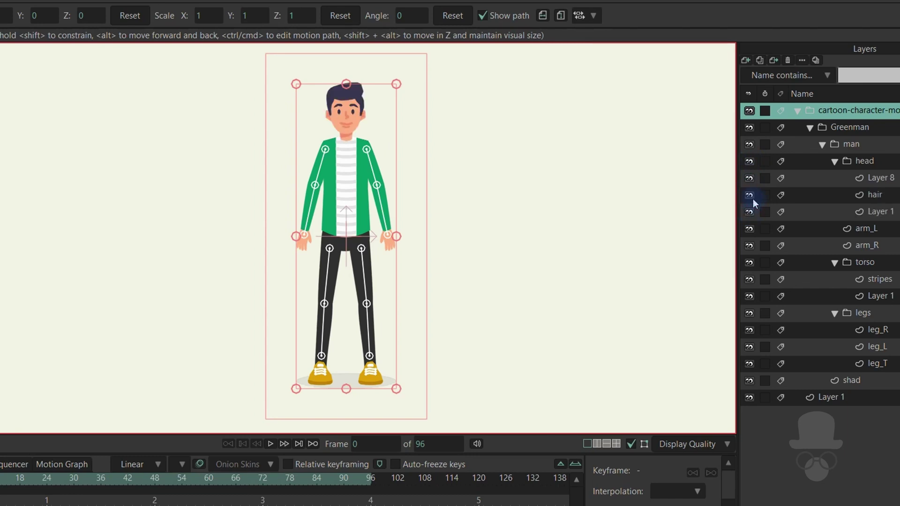
pyautogui.click(749, 196)
pyautogui.click(749, 195)
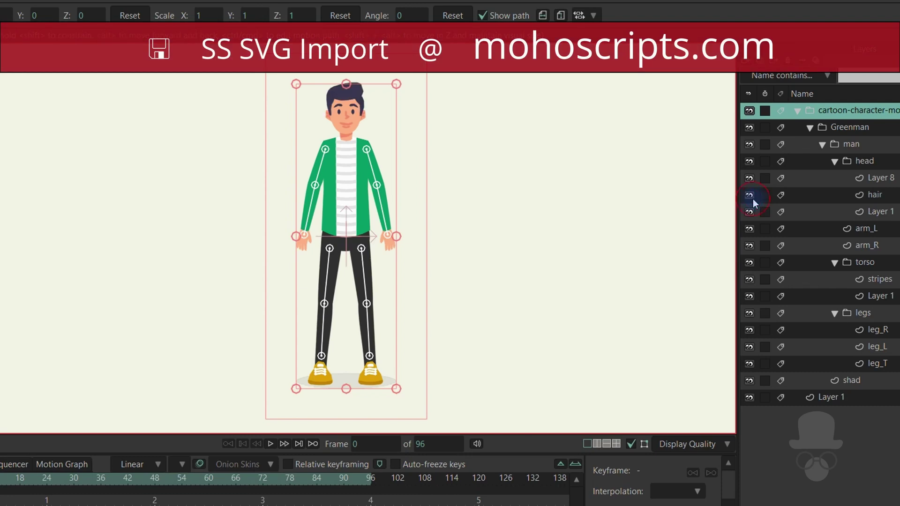
# Toggle arm_L off and on, then hide the legs group
pyautogui.click(746, 230)
pyautogui.click(746, 230)
pyautogui.click(752, 313)
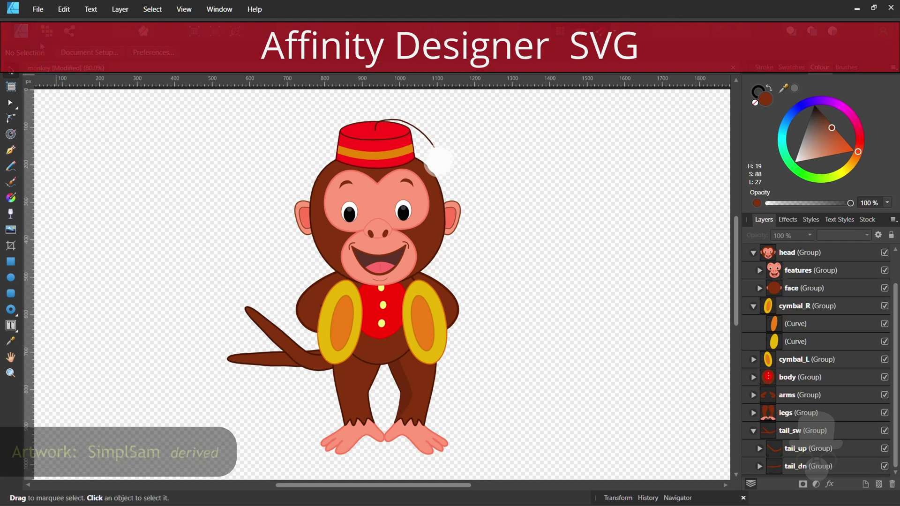
# Export the Affinity Designer monkey artwork to SVG, reviewing More options, saved as monkey.svg
pyautogui.click(38, 9)
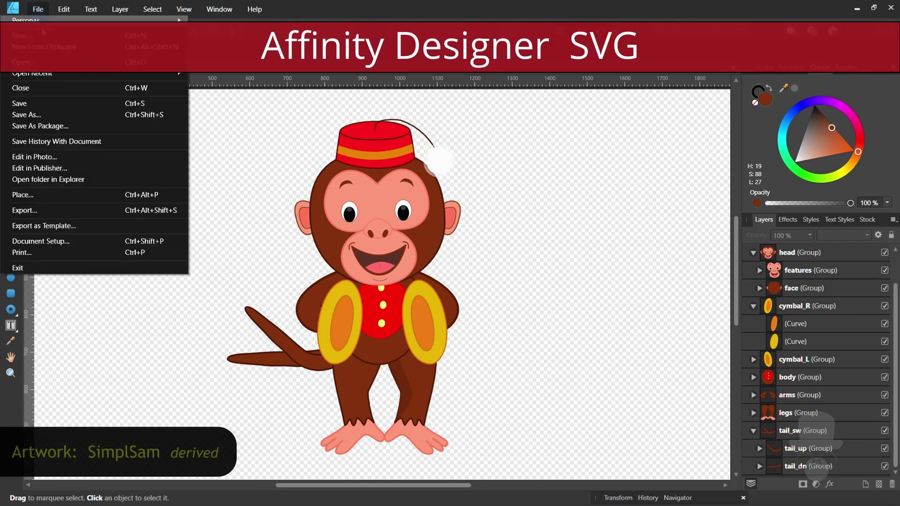
pyautogui.click(115, 212)
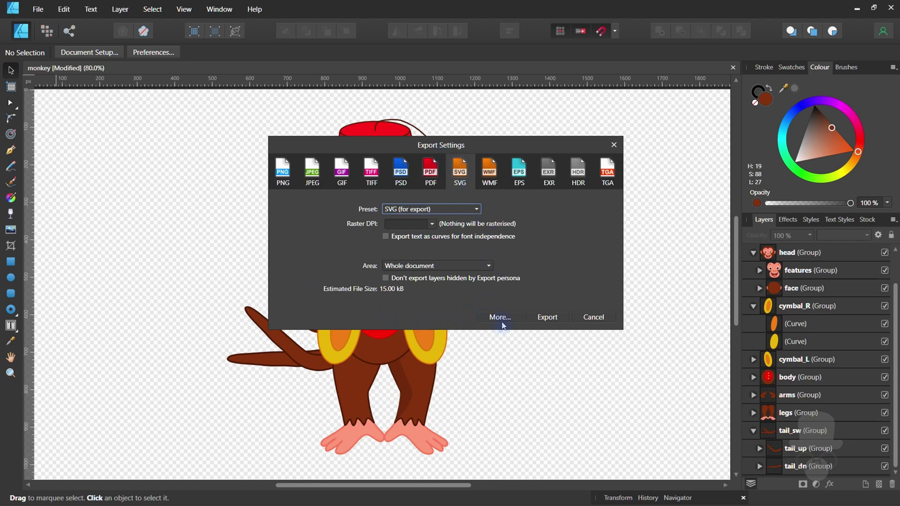
pyautogui.click(499, 318)
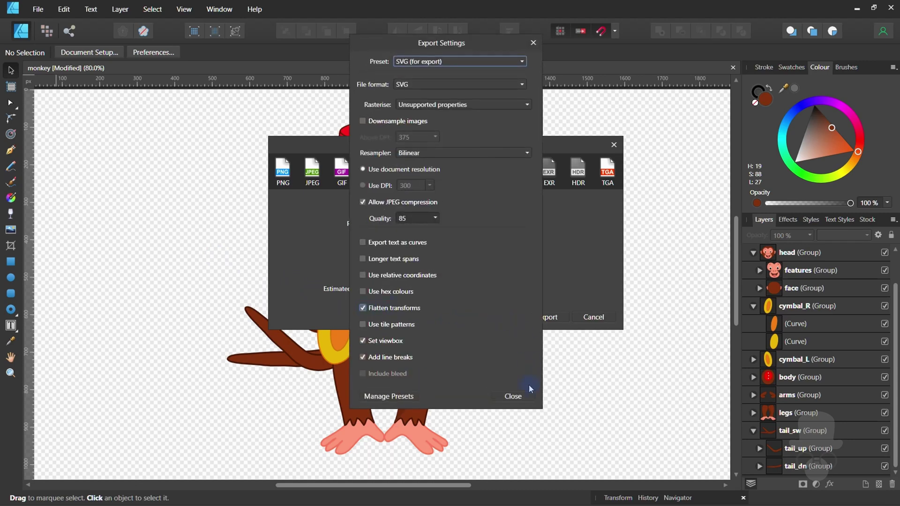
pyautogui.click(514, 395)
pyautogui.click(545, 317)
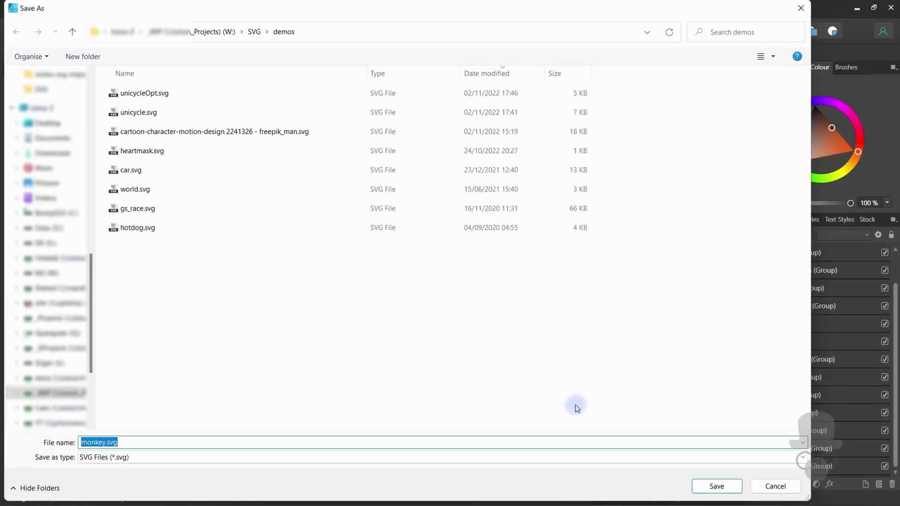
pyautogui.click(707, 487)
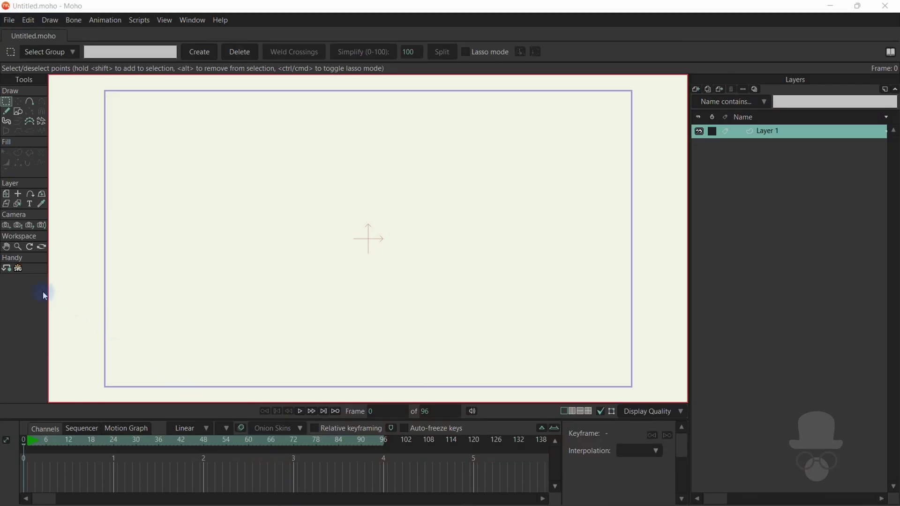
# Import monkey.svg from the recently used list with the SS SVG Import tool
pyautogui.click(18, 268)
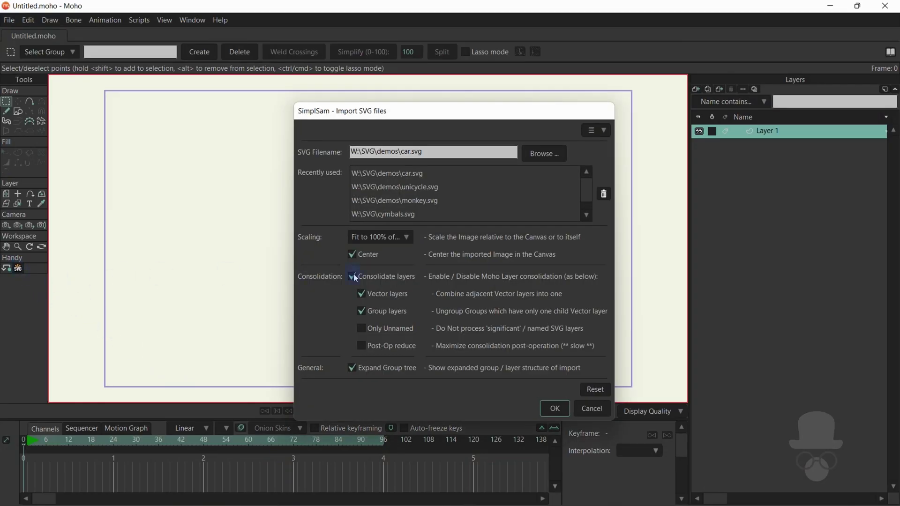
pyautogui.click(448, 203)
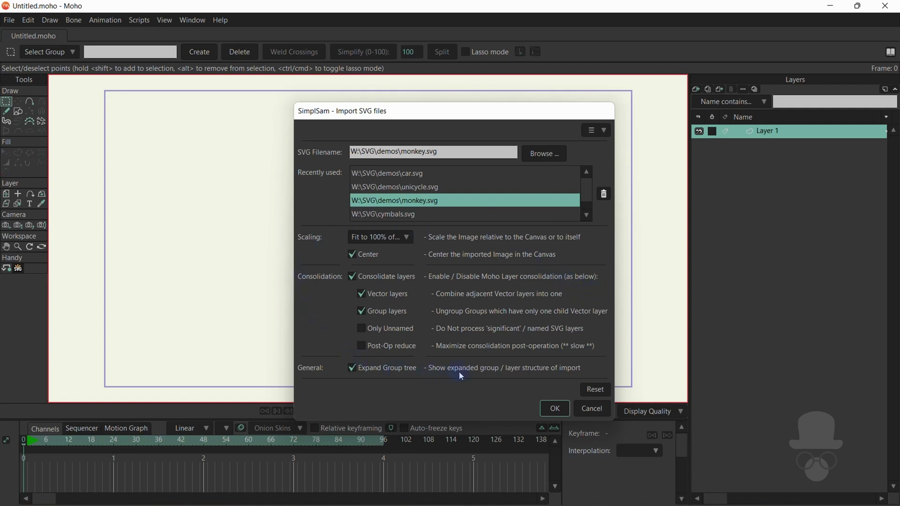
pyautogui.click(545, 407)
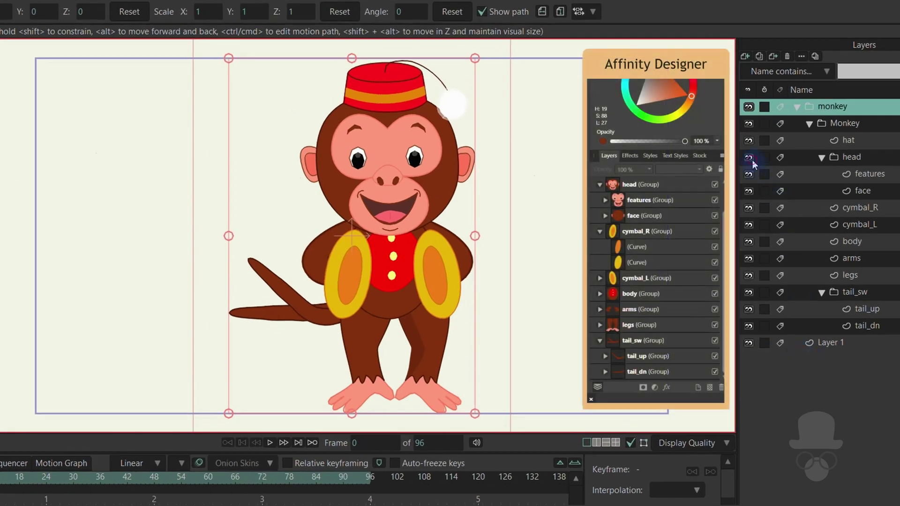
pyautogui.click(752, 160)
pyautogui.click(752, 161)
pyautogui.click(748, 175)
pyautogui.click(749, 175)
pyautogui.click(748, 191)
pyautogui.click(748, 191)
pyautogui.click(748, 259)
pyautogui.click(748, 259)
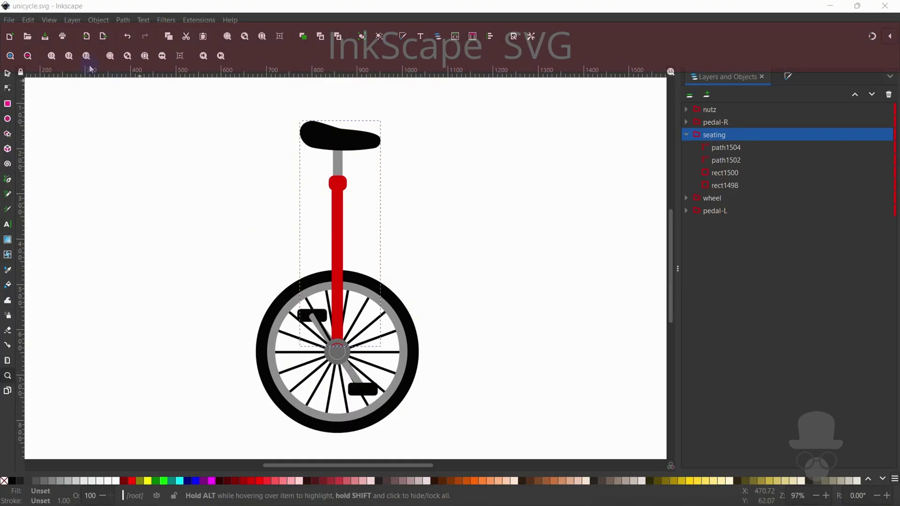
# Save a copy of the unicycle drawing with Optimised SVG (*.svg) as the file type
pyautogui.click(9, 19)
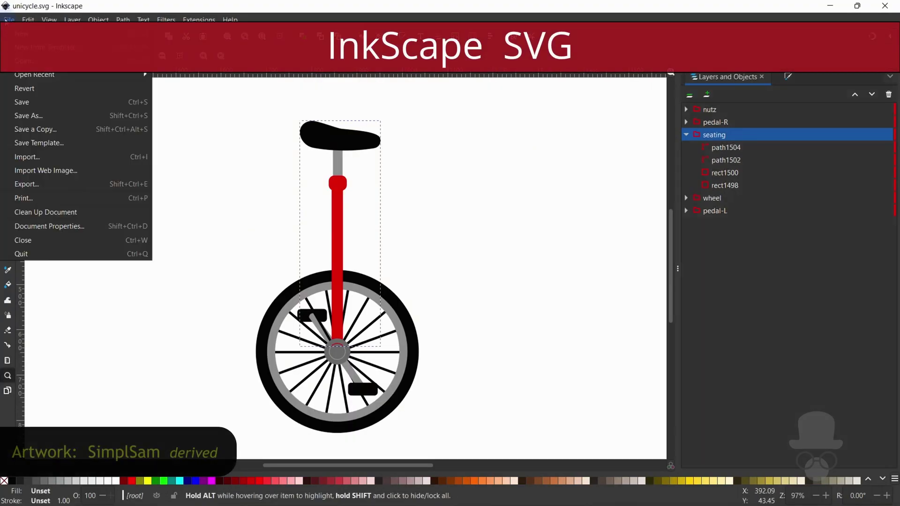
pyautogui.click(52, 130)
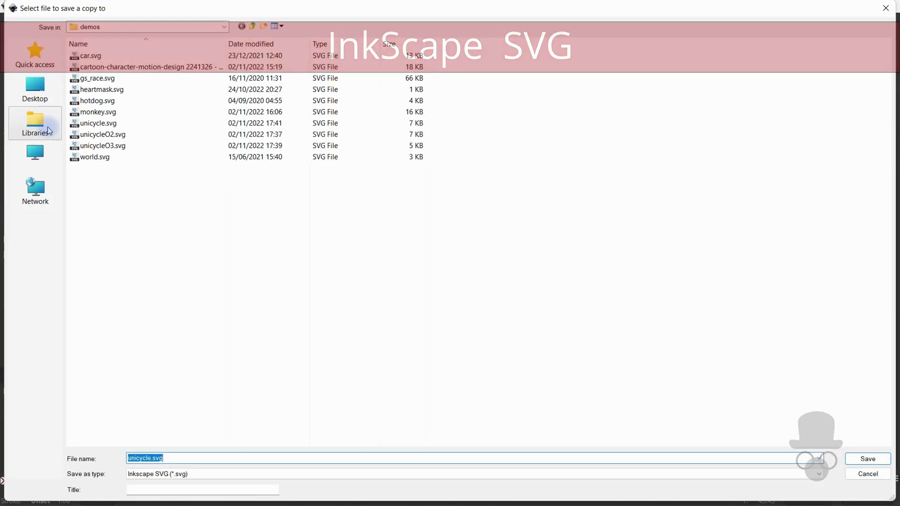
pyautogui.click(143, 457)
pyautogui.click(192, 477)
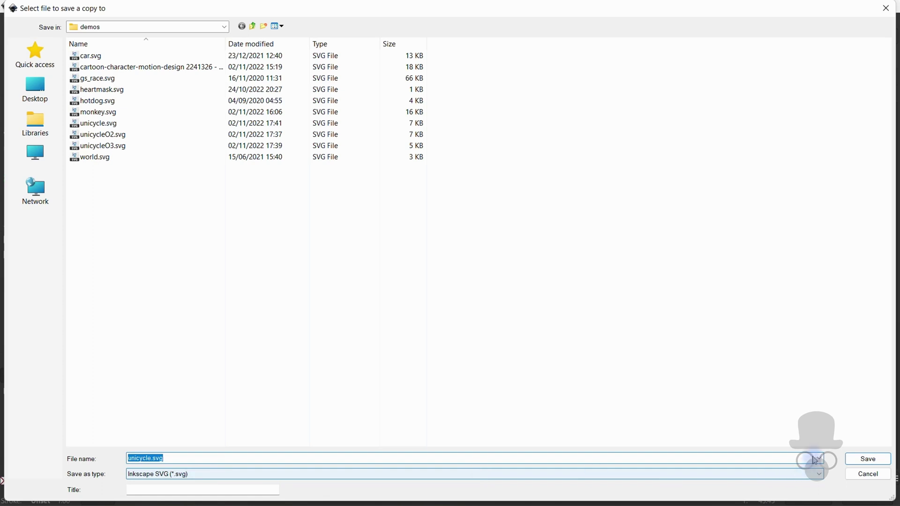
pyautogui.click(360, 473)
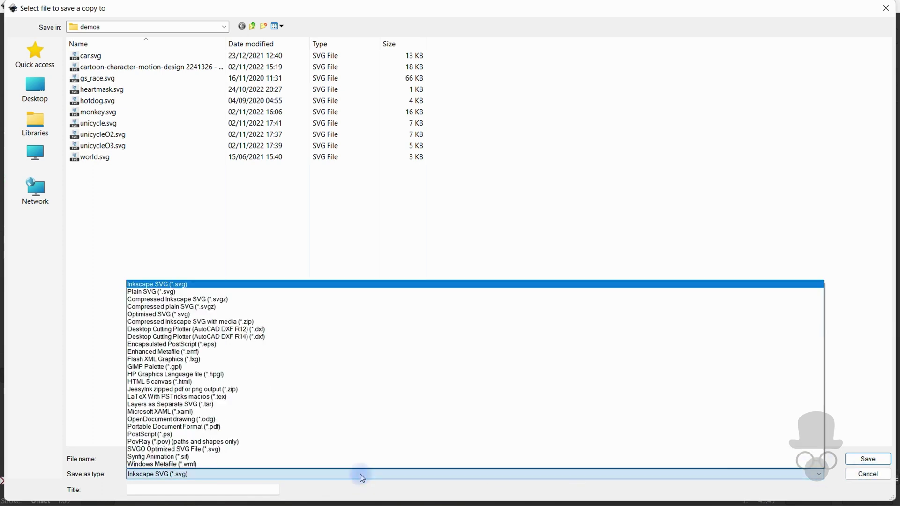
pyautogui.click(206, 315)
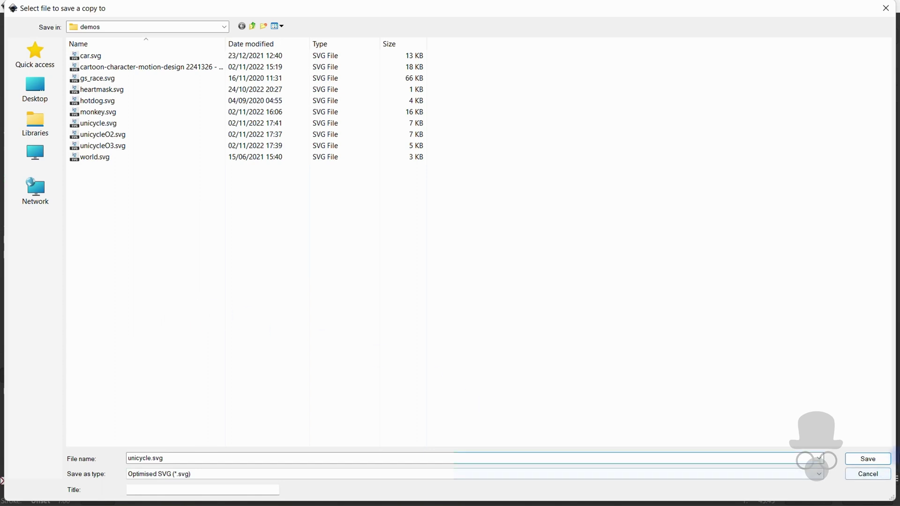
# Save unicycle.svg, review the optimisation tabs and accept the Optimised SVG output options
pyautogui.click(868, 458)
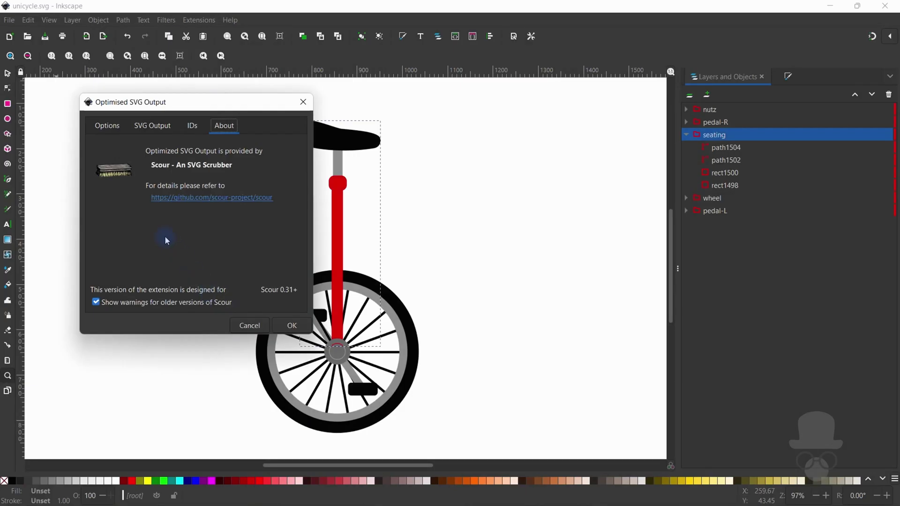
pyautogui.click(111, 127)
pyautogui.click(150, 127)
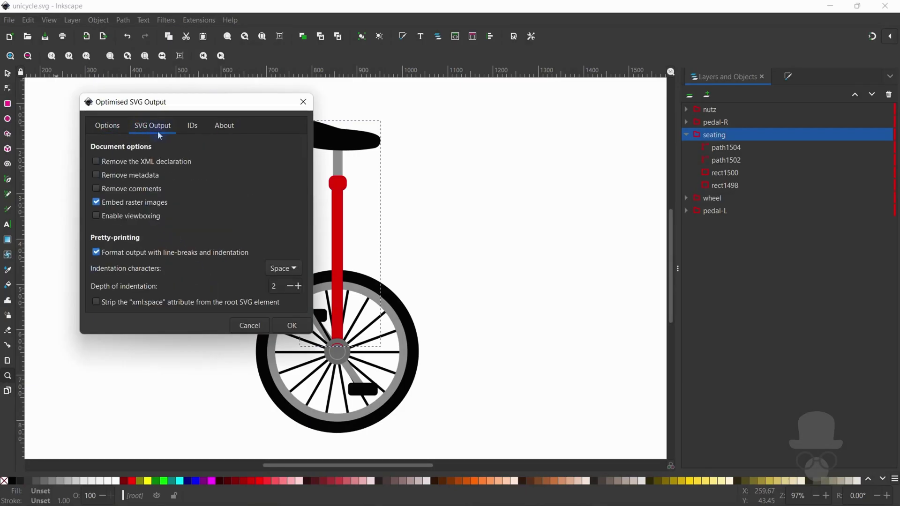
pyautogui.click(189, 128)
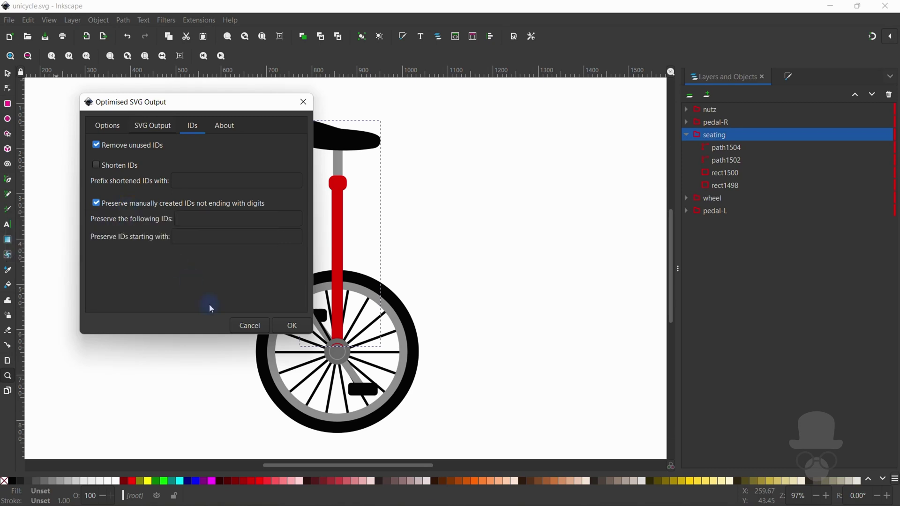
pyautogui.click(292, 326)
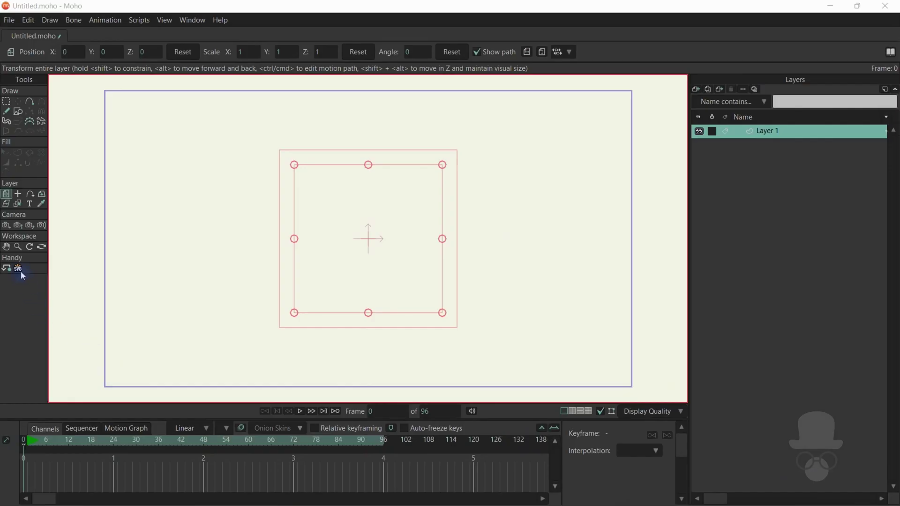
# Import unicycle.svg from the demos folder with scaling set to fit 50% of screen
pyautogui.click(19, 270)
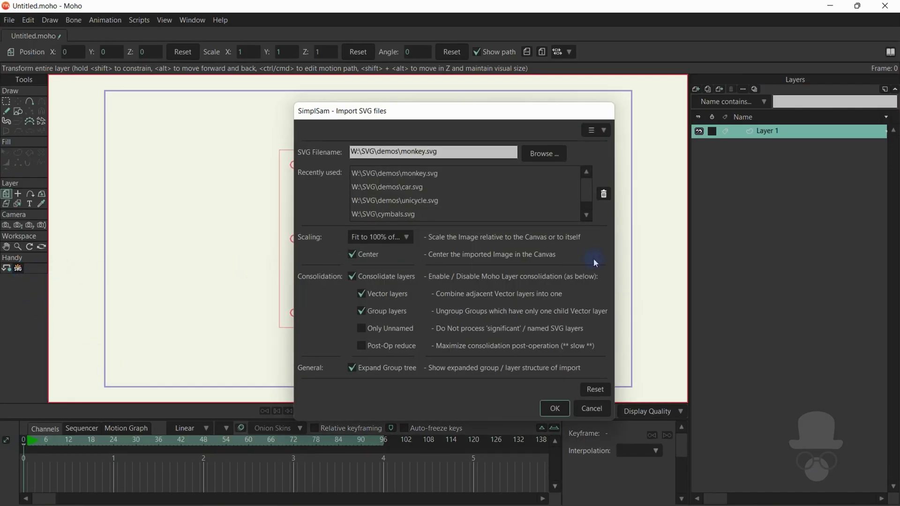
pyautogui.click(550, 155)
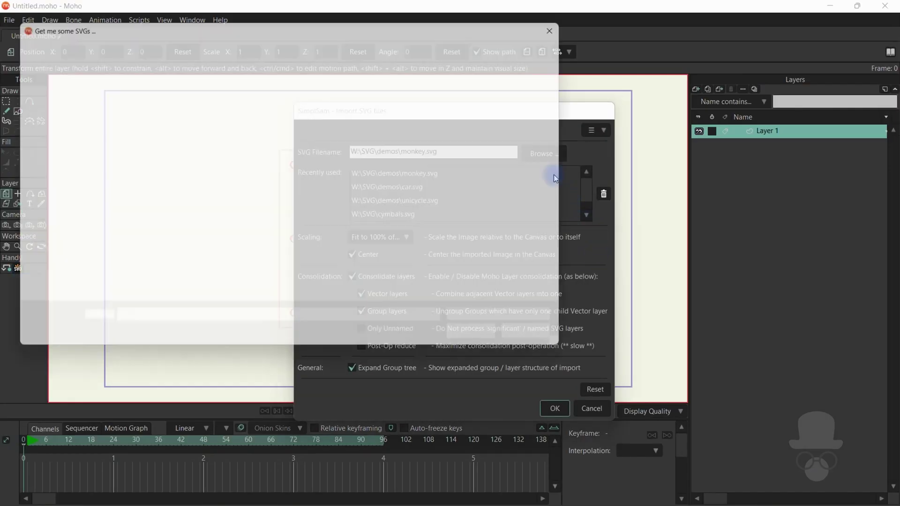
pyautogui.click(161, 260)
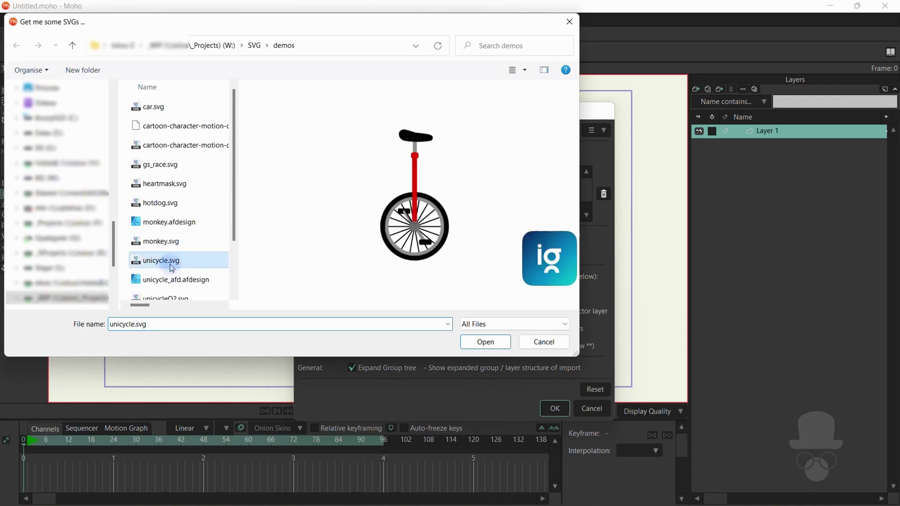
pyautogui.click(485, 342)
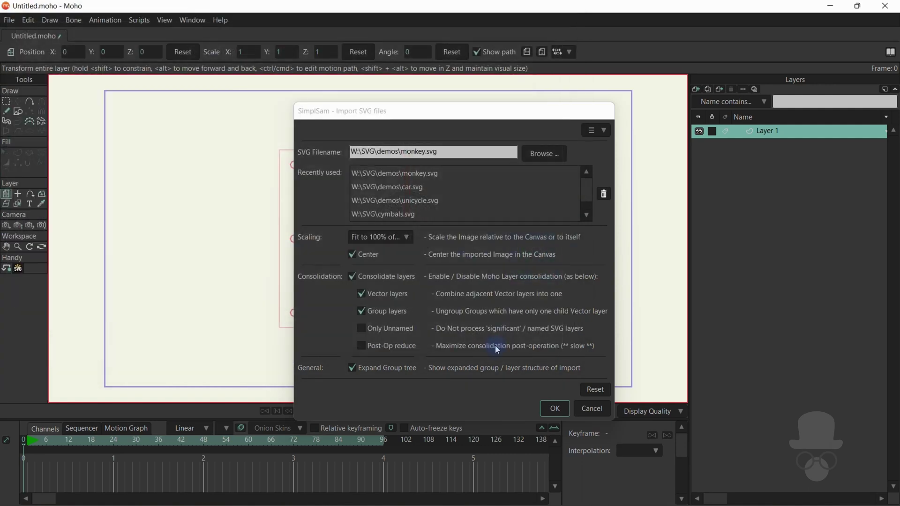
pyautogui.click(389, 239)
pyautogui.click(414, 251)
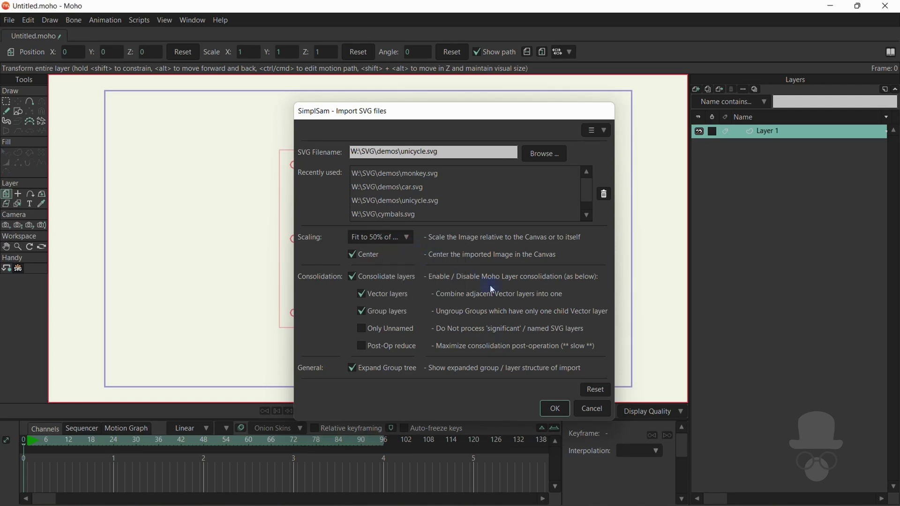
pyautogui.click(557, 409)
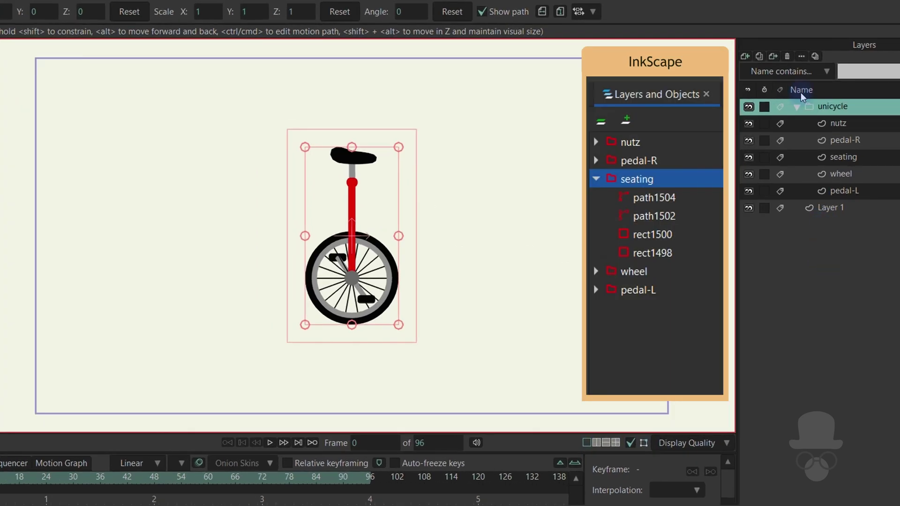
pyautogui.click(748, 158)
pyautogui.click(748, 158)
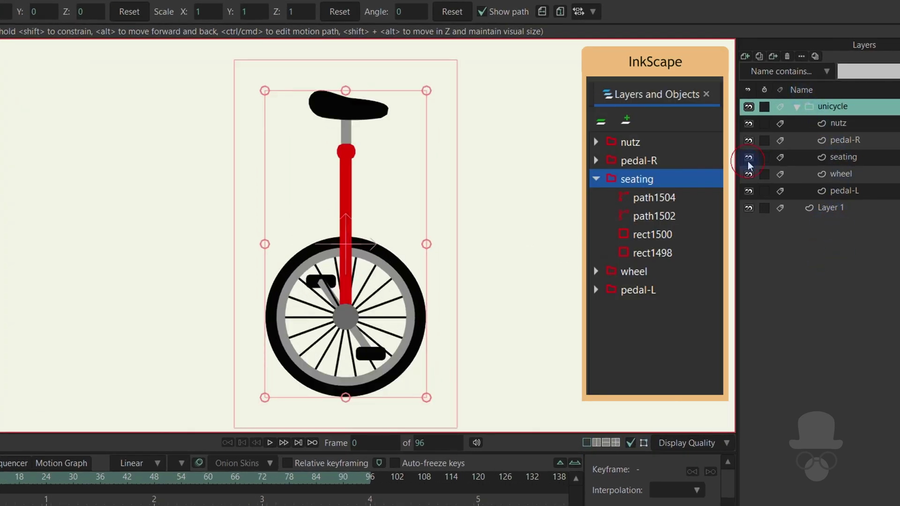
pyautogui.click(748, 175)
pyautogui.click(748, 174)
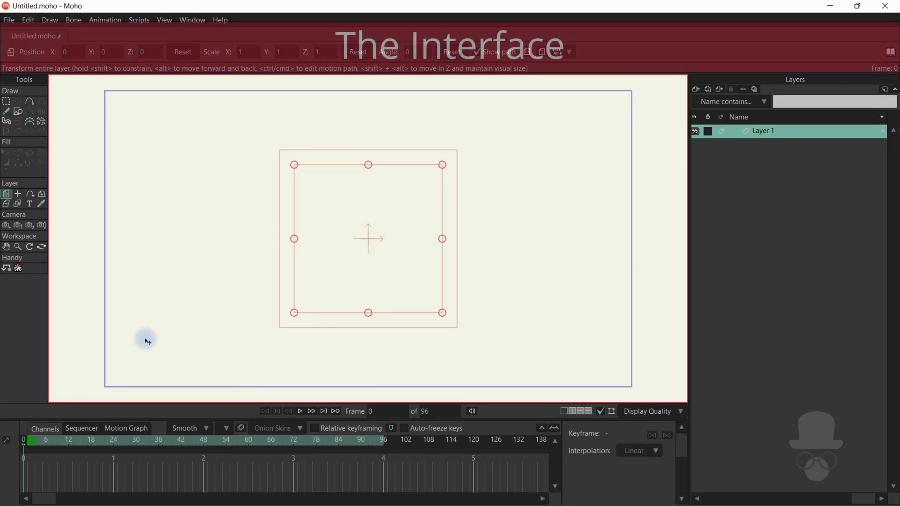
# Open the SimplSam Import SVG files dialog, prefilled with unicycle.svg and 50% fit scaling
pyautogui.click(18, 269)
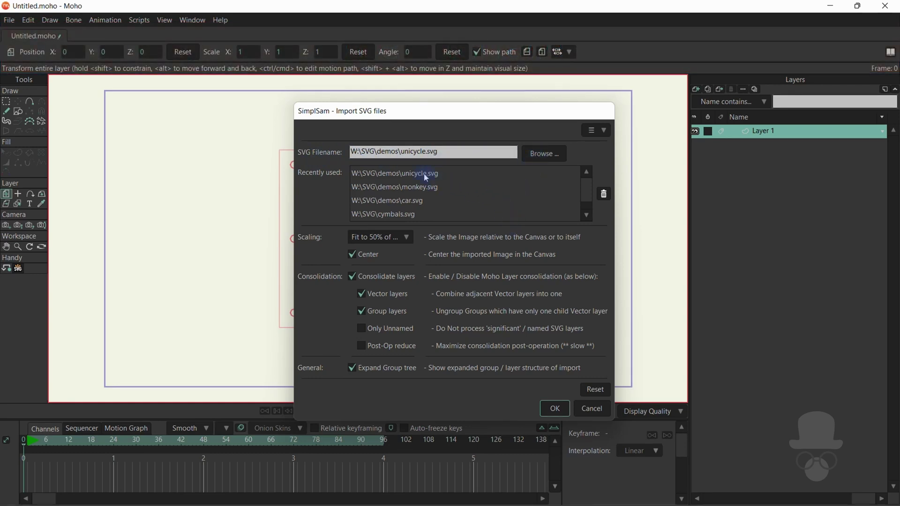
# Delete cymbals.svg from the recently used list, leaving zChip.svg as the chosen file
pyautogui.click(390, 173)
pyautogui.click(390, 191)
pyautogui.click(391, 214)
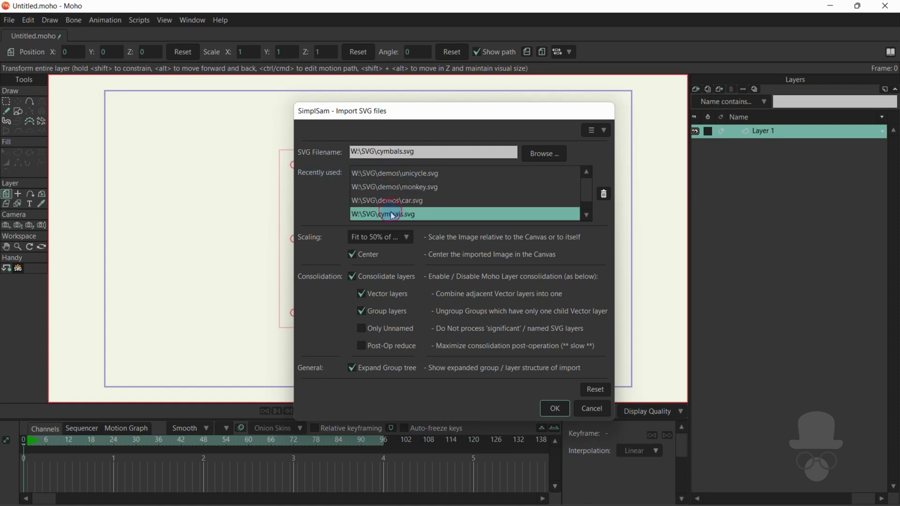
pyautogui.click(412, 173)
pyautogui.click(412, 189)
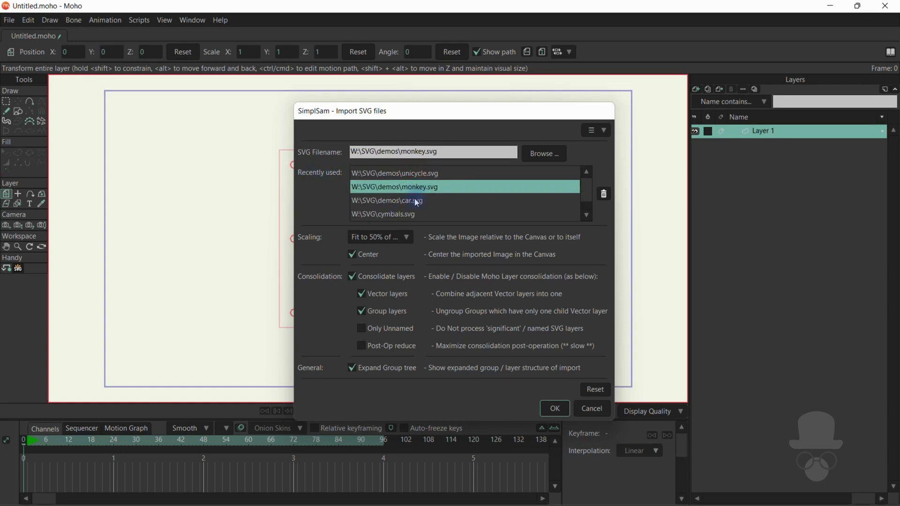
pyautogui.click(416, 201)
pyautogui.click(412, 215)
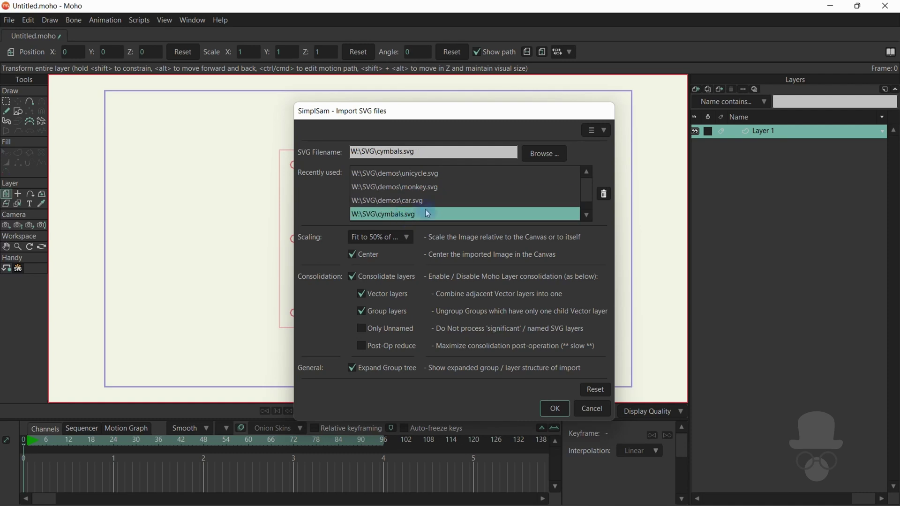
pyautogui.click(603, 196)
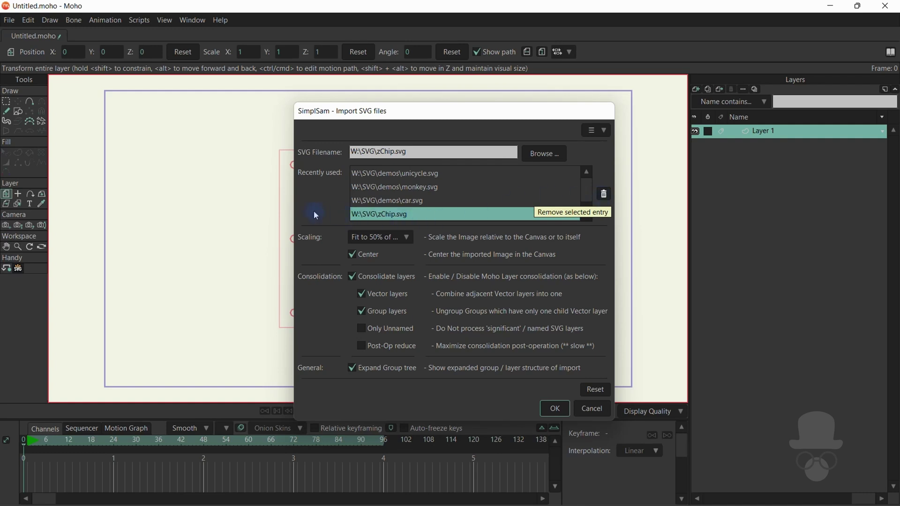
pyautogui.click(406, 237)
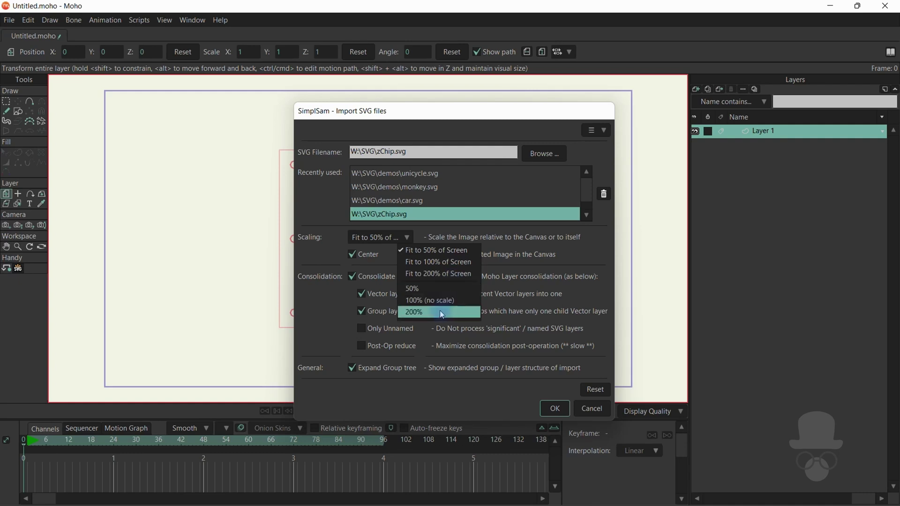
# Close the Scaling list unchanged and show the extra options menu with Browse First, Debug info and Hide me
pyautogui.click(591, 259)
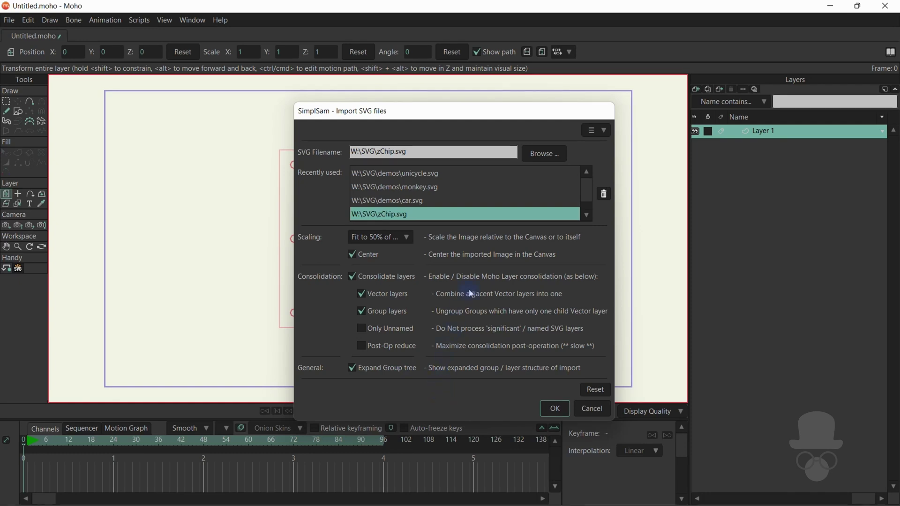
pyautogui.click(596, 131)
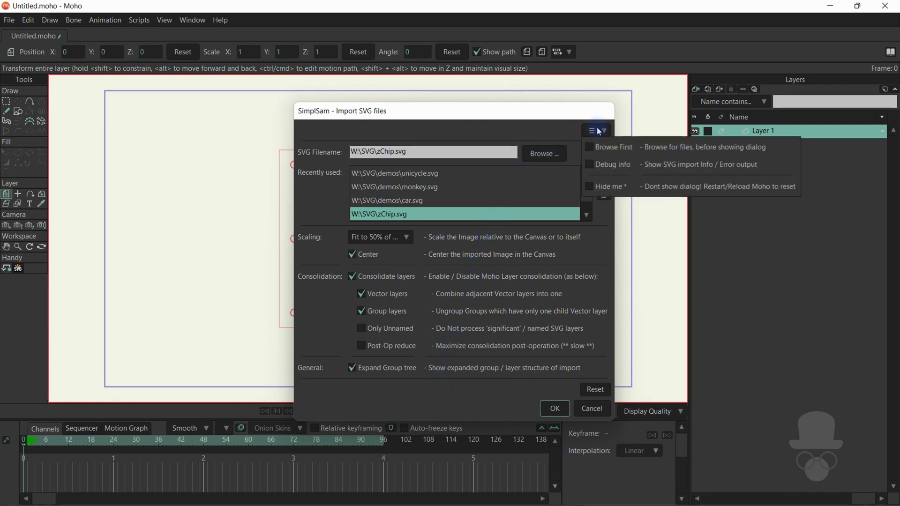